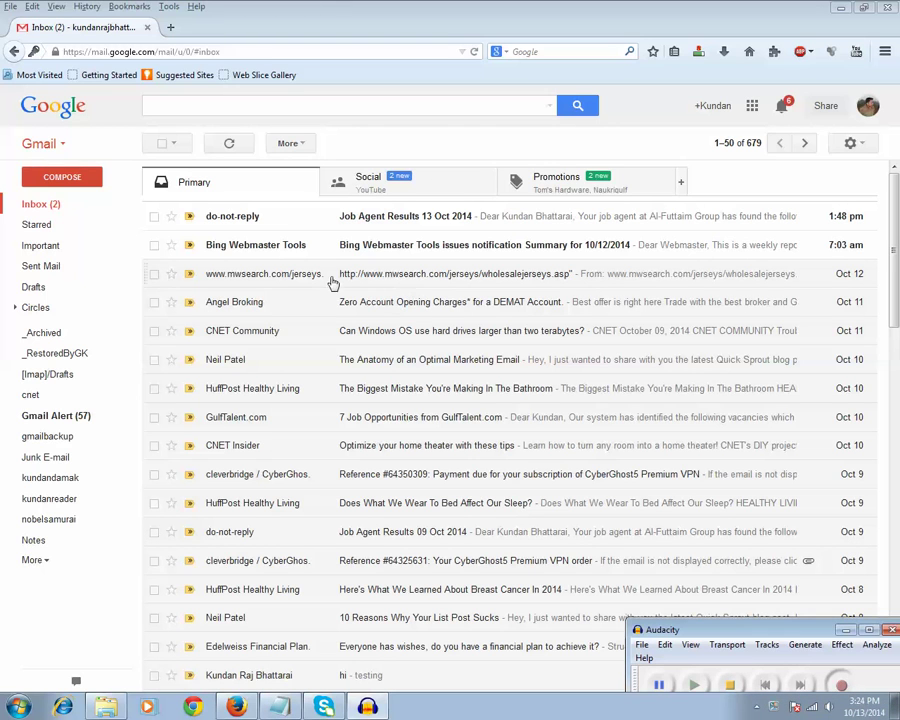
Bring the Firefox window showing the Gmail inbox in front of Audacity
left_click(367, 139)
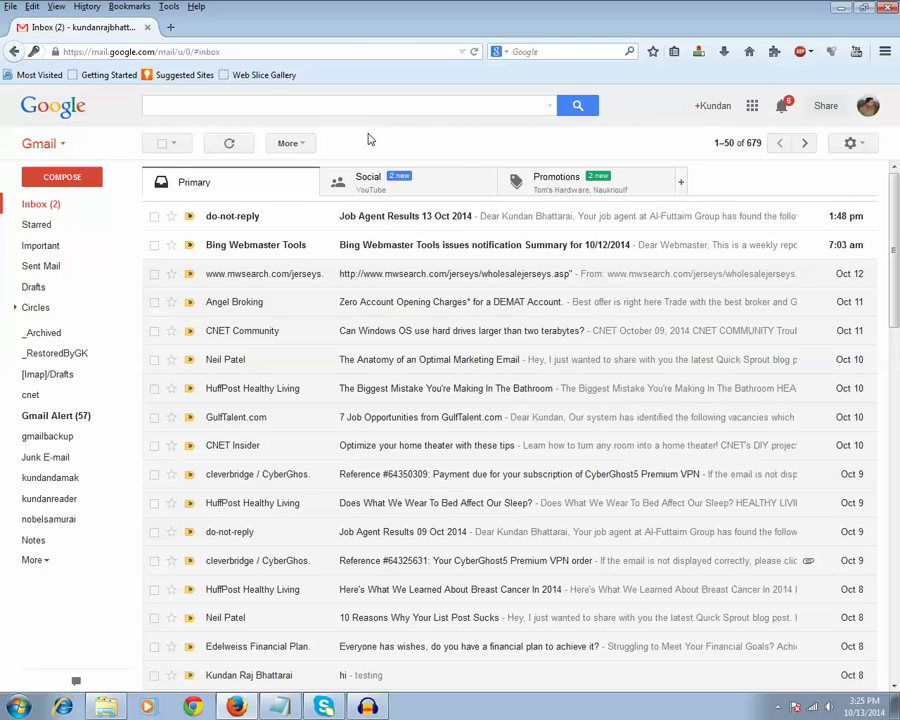
Tick, then untick, the do-not-reply, mwsearch and Angel Broking emails
left_click(154, 217)
left_click(154, 273)
left_click(155, 302)
left_click(154, 217)
left_click(154, 273)
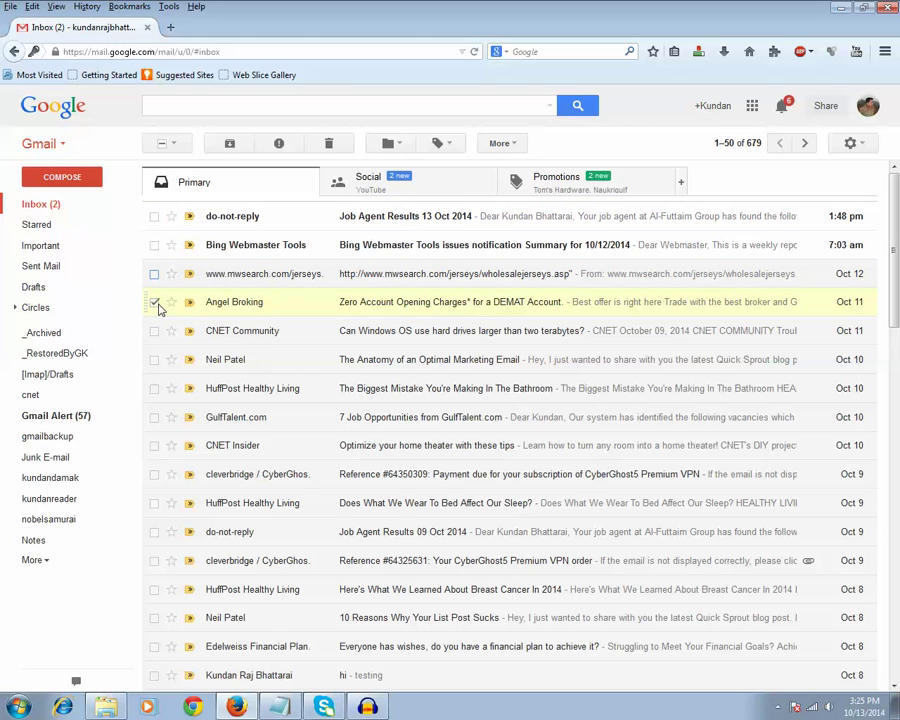
left_click(155, 302)
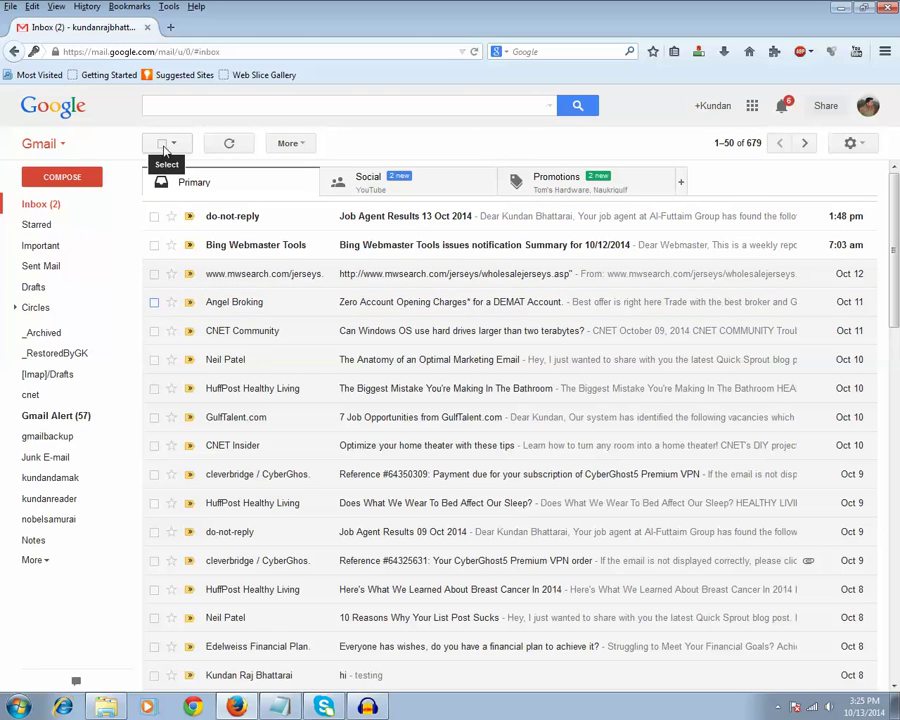
Select all 50 conversations on the first page with the toolbar checkbox
left_click(162, 143)
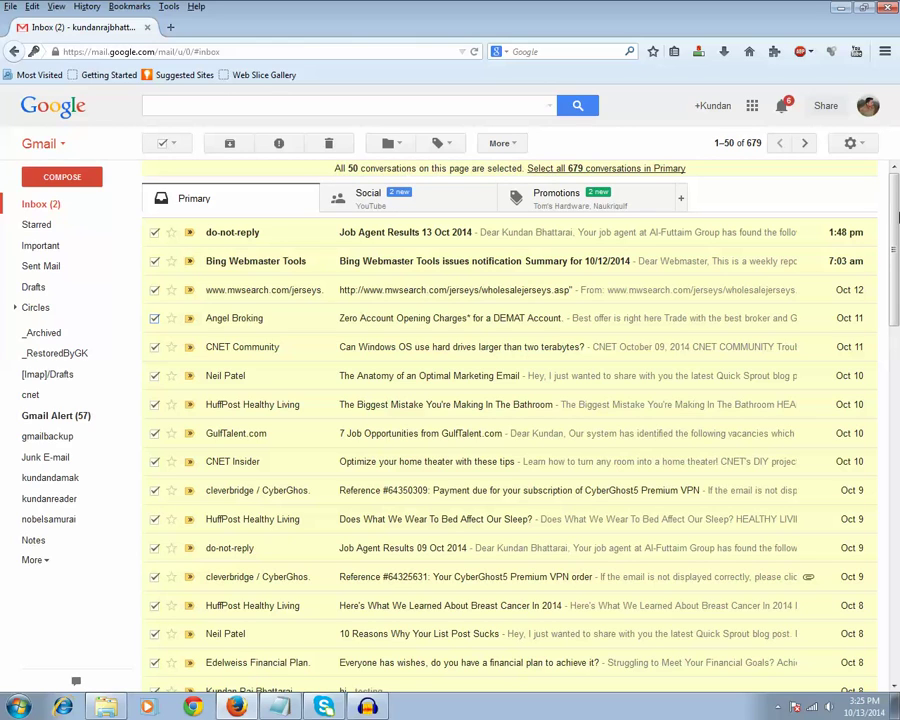
scroll(897, 272, "down", 1)
mouse_move(897, 272)
left_mouse_down()
mouse_move(897, 605)
mouse_move(895, 192)
left_mouse_up()
Extend the selection to all 679 Primary conversations and request archiving them
left_click(575, 169)
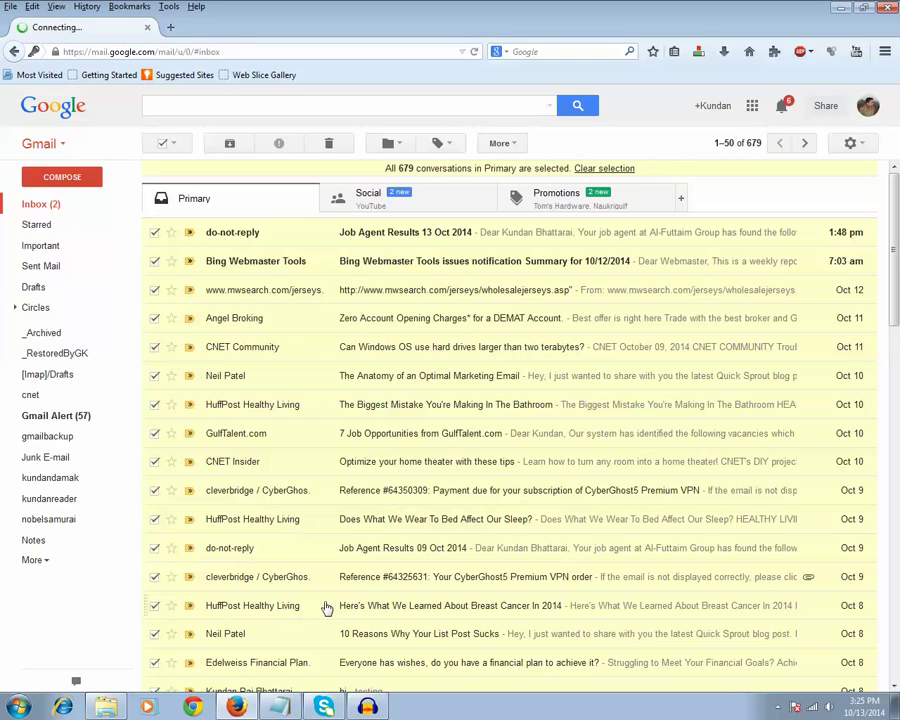
left_click(230, 146)
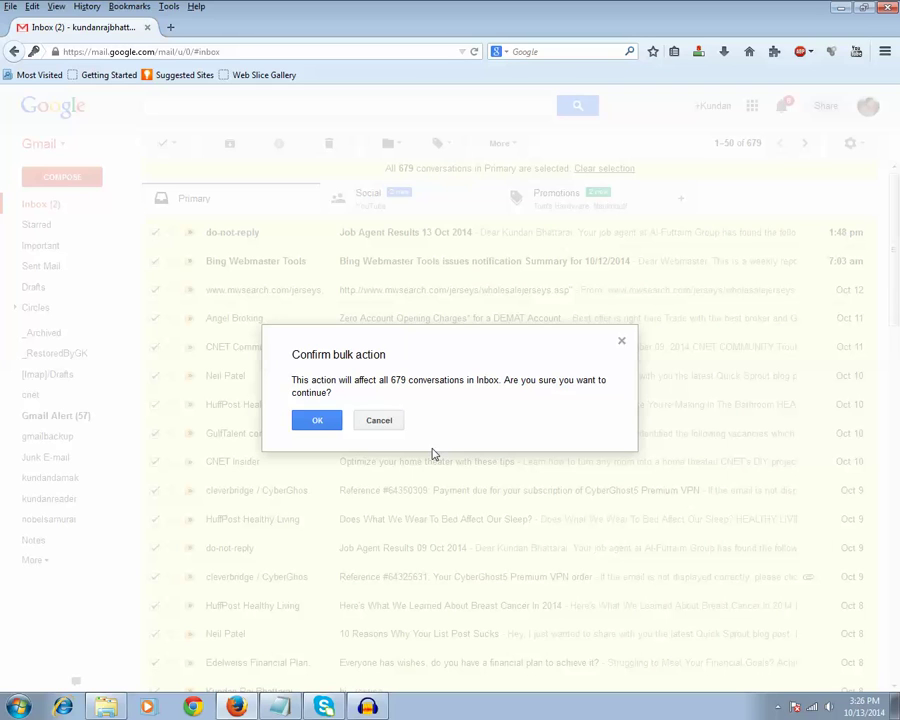
Confirm the bulk action to archive all 679 Primary conversations
left_click(316, 420)
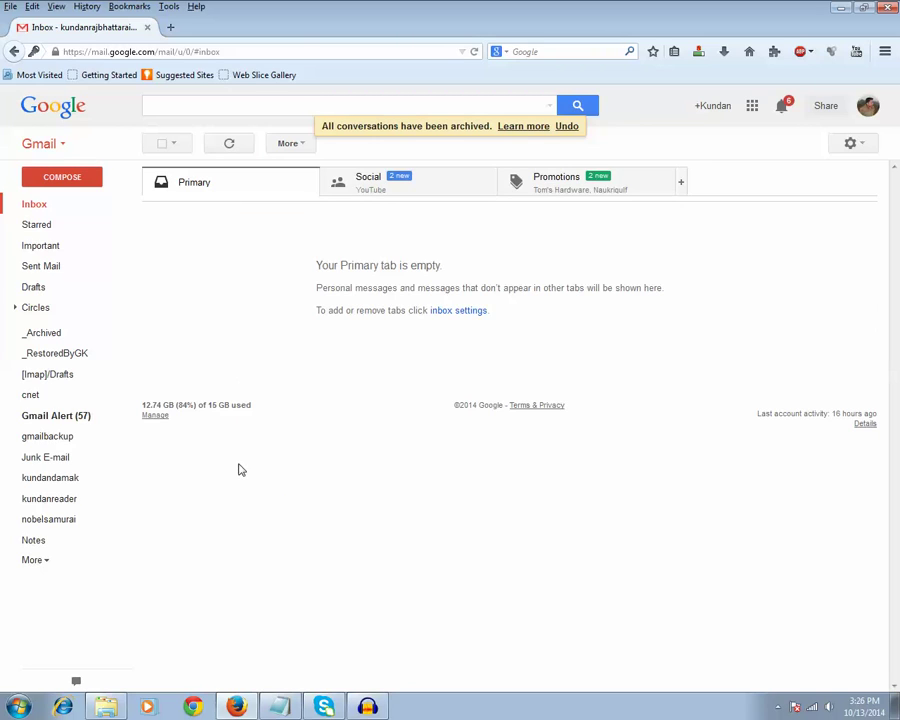
Open All Mail under More and browse its 1,515 conversations
left_click(46, 563)
scroll(122, 578, "down", 1)
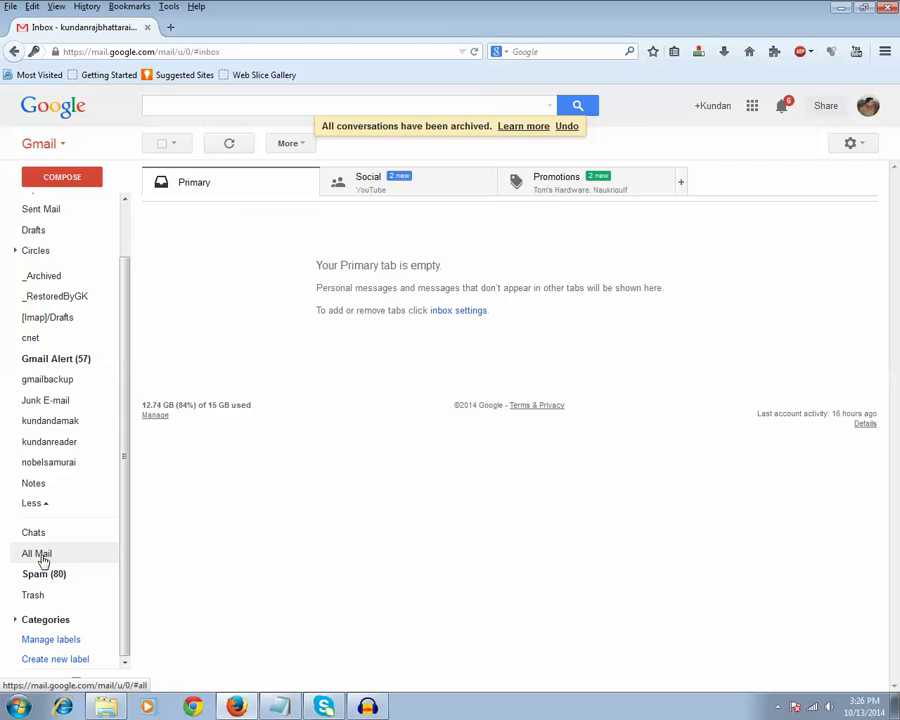
left_click(42, 558)
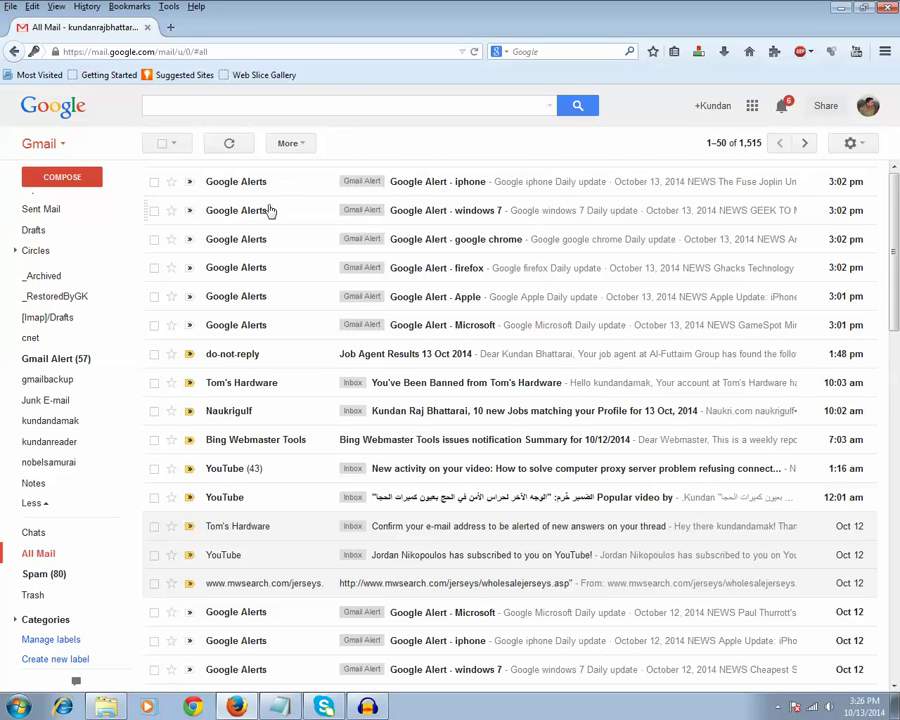
scroll(893, 283, "down", 3)
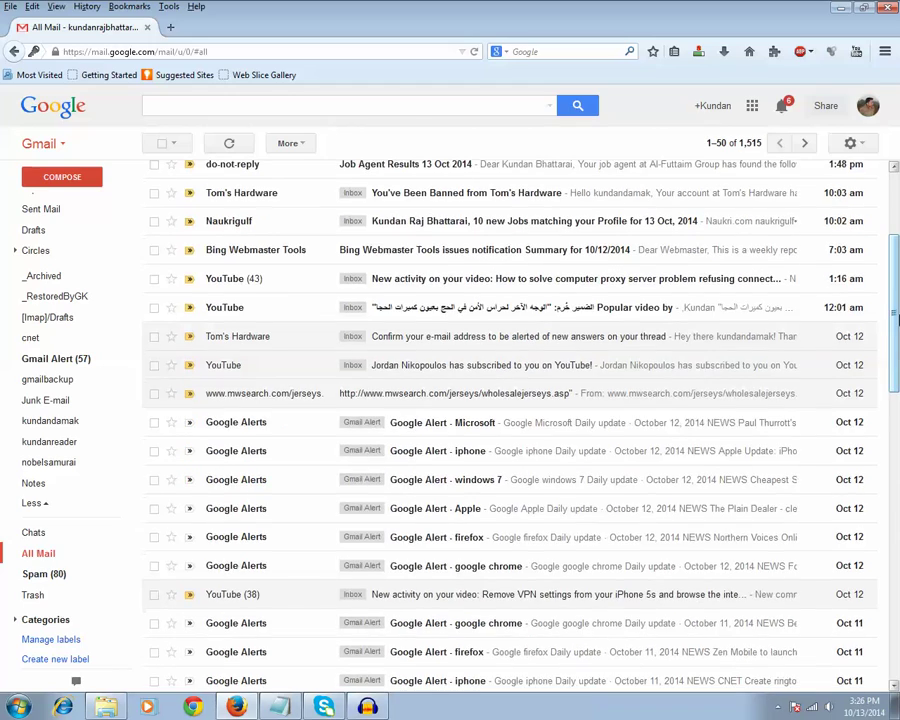
scroll(893, 283, "down", 1)
scroll(893, 283, "up", 3)
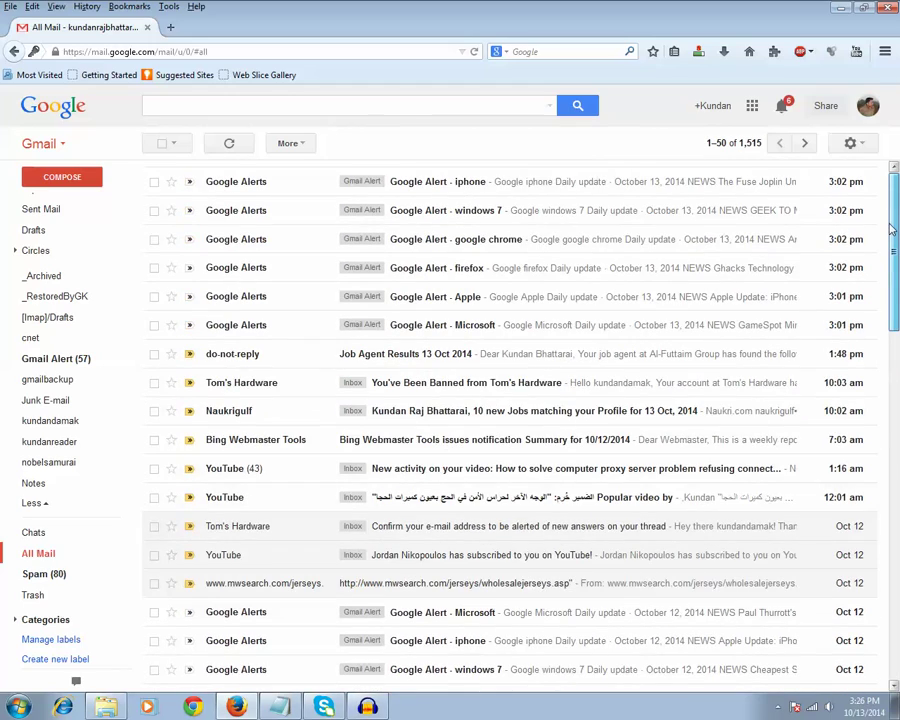
scroll(897, 400, "down", 4)
scroll(897, 404, "down", 3)
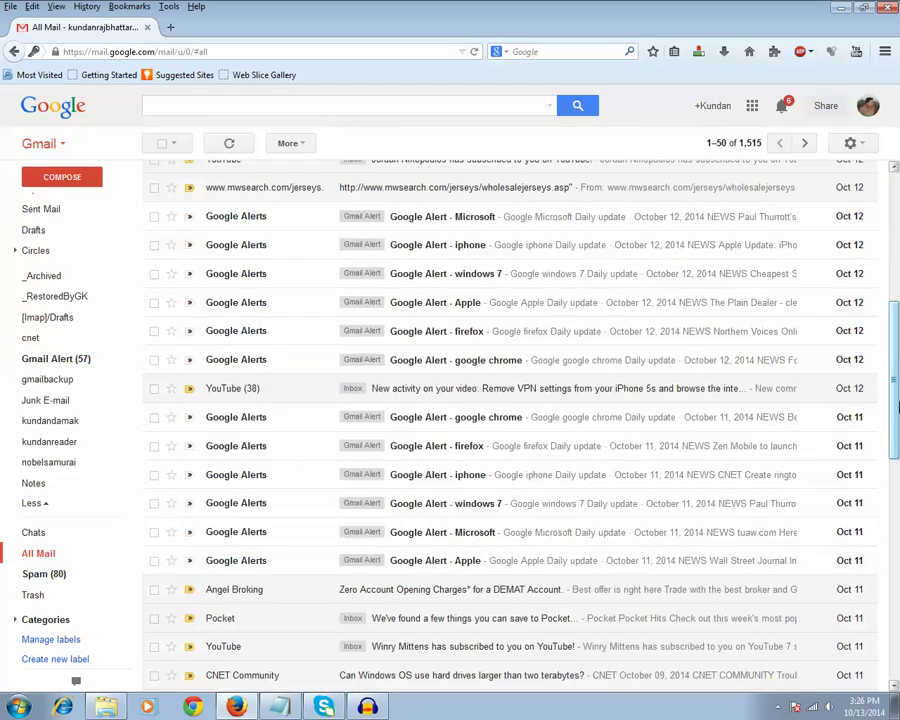
scroll(897, 450, "down", 3)
scroll(897, 495, "down", 3)
left_click_drag(897, 495, 895, 250)
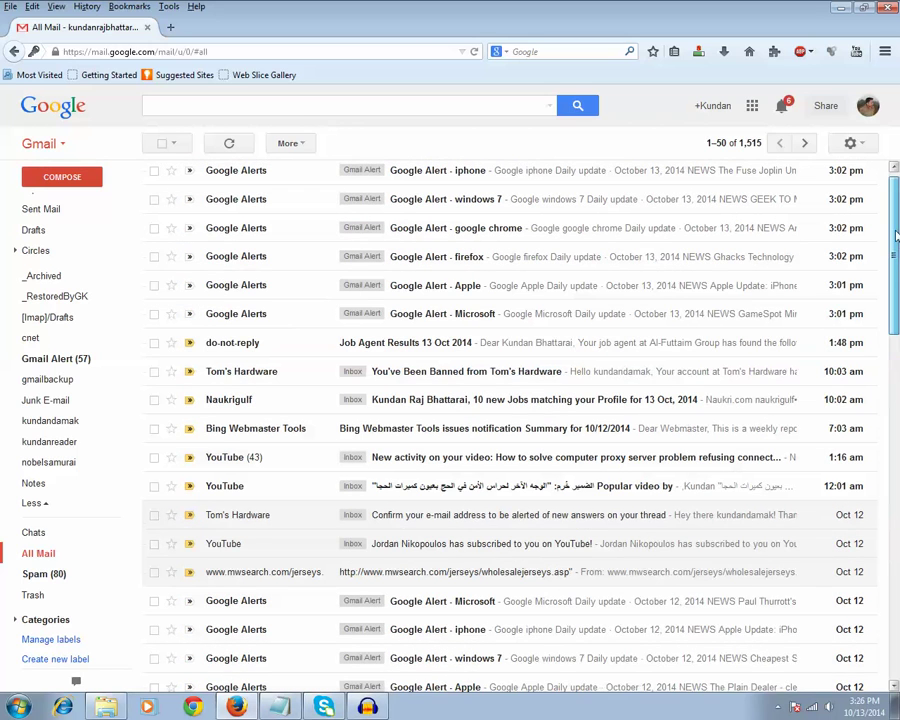
left_click(302, 107)
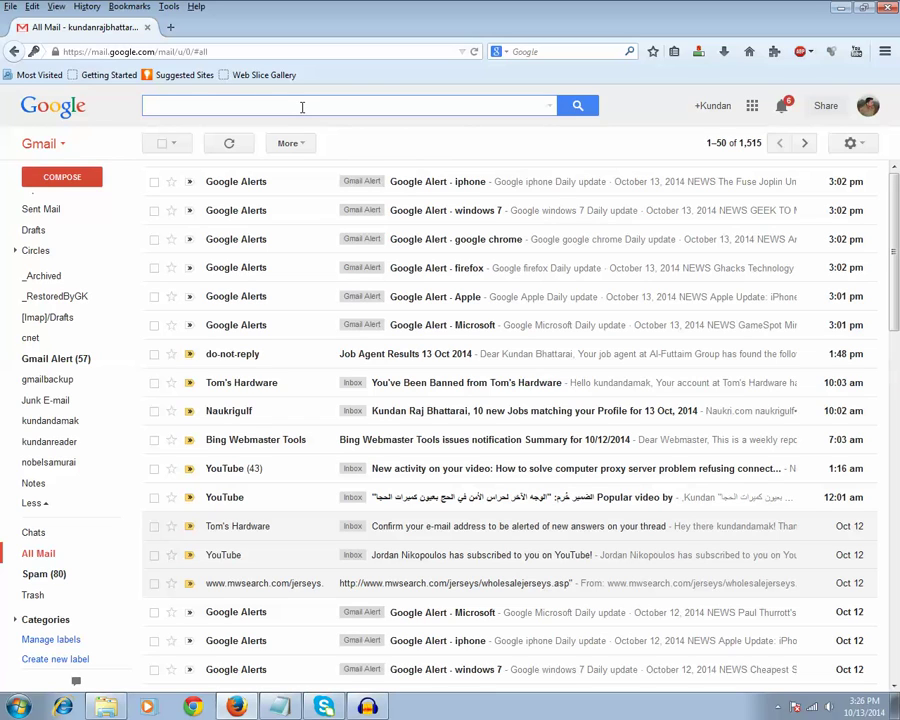
Run a from: search for one specific Yahoo sender address; nothing matches
type("f")
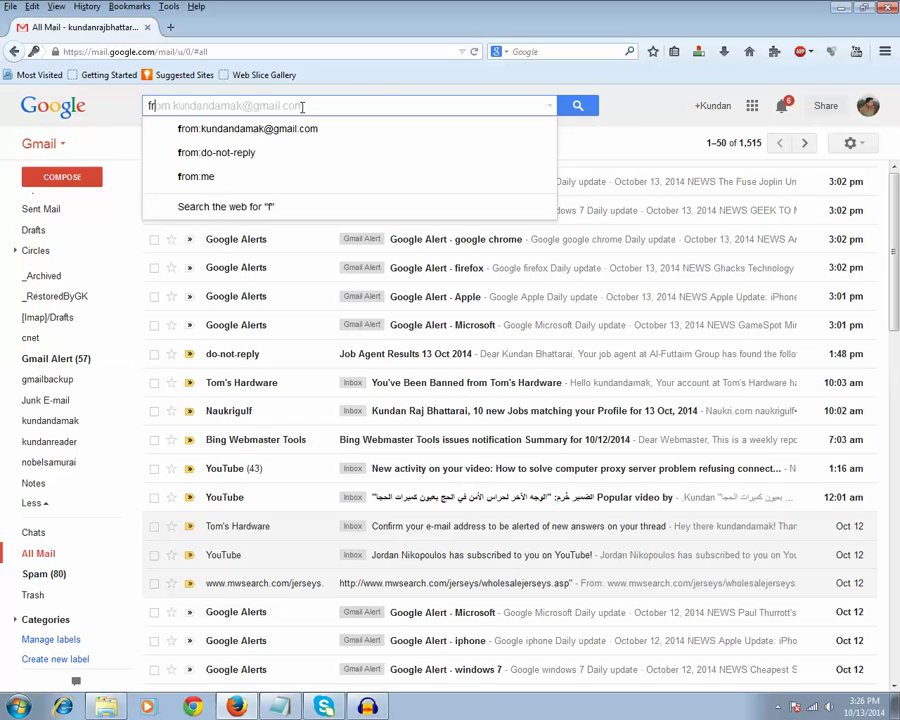
type("rom:")
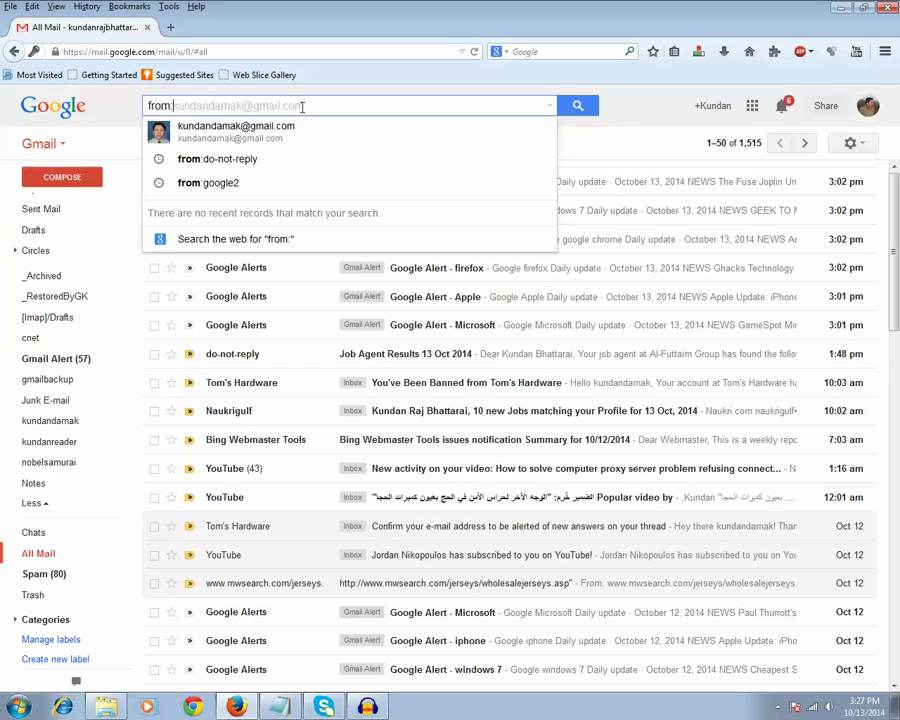
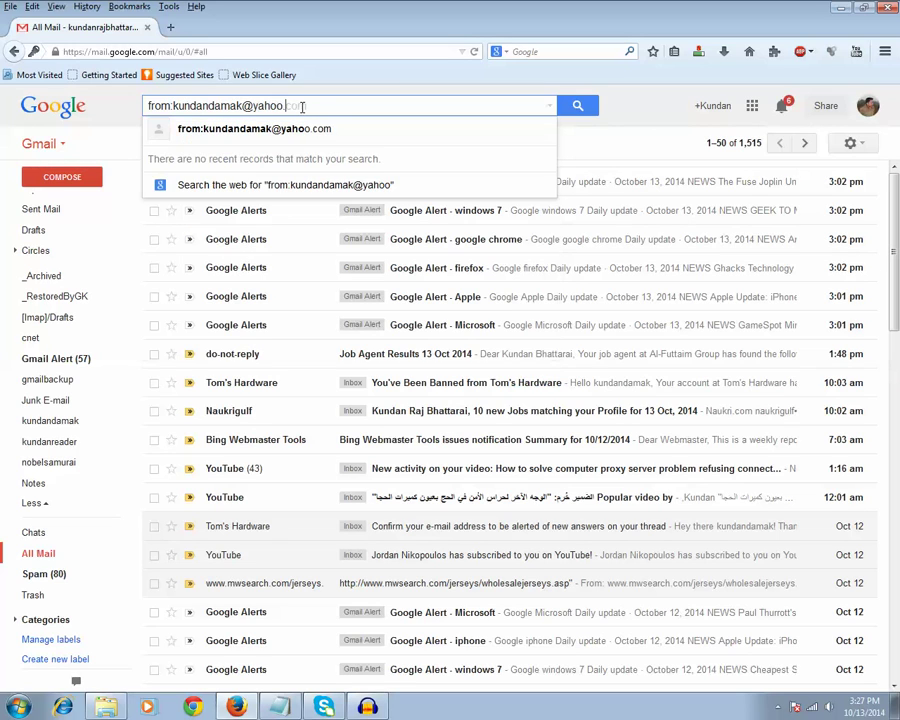
left_click(578, 107)
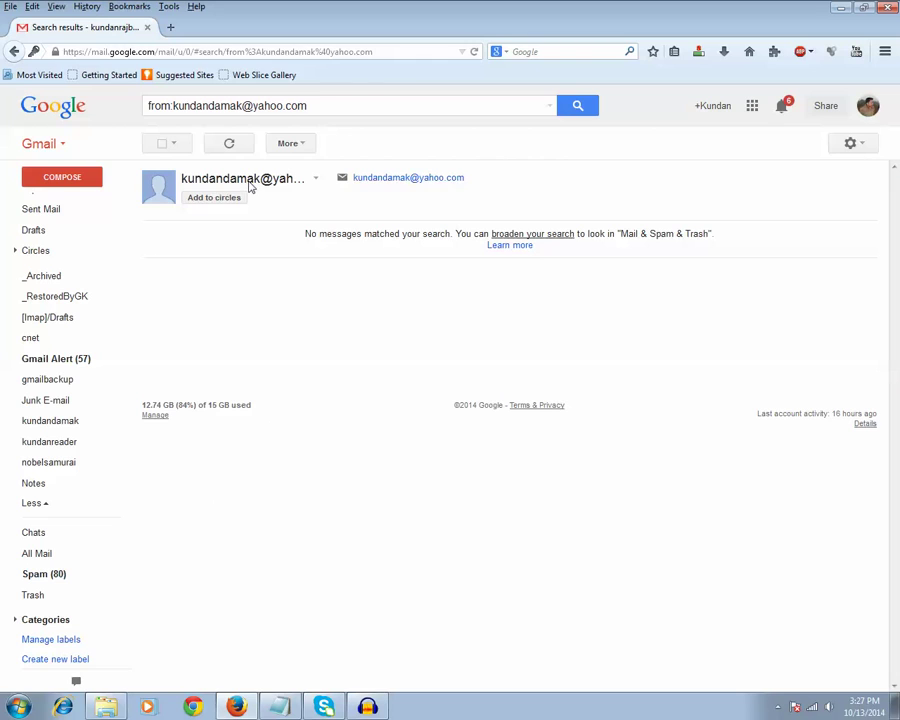
Search subject:hello to find nine messages, then return to All Mail
left_click(341, 103)
key("ctrl+a")
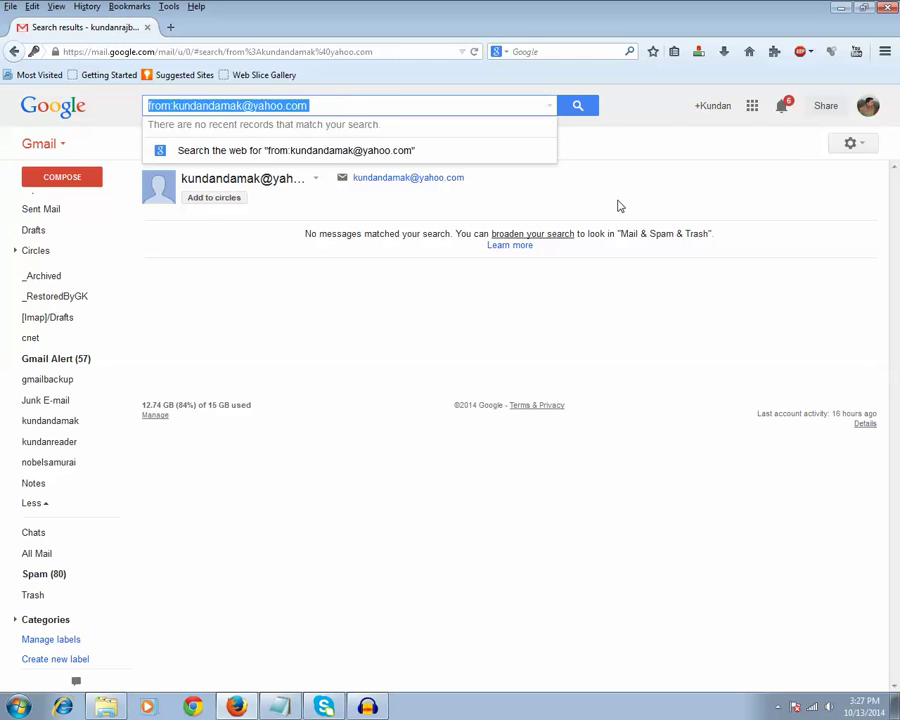
type("subject:")
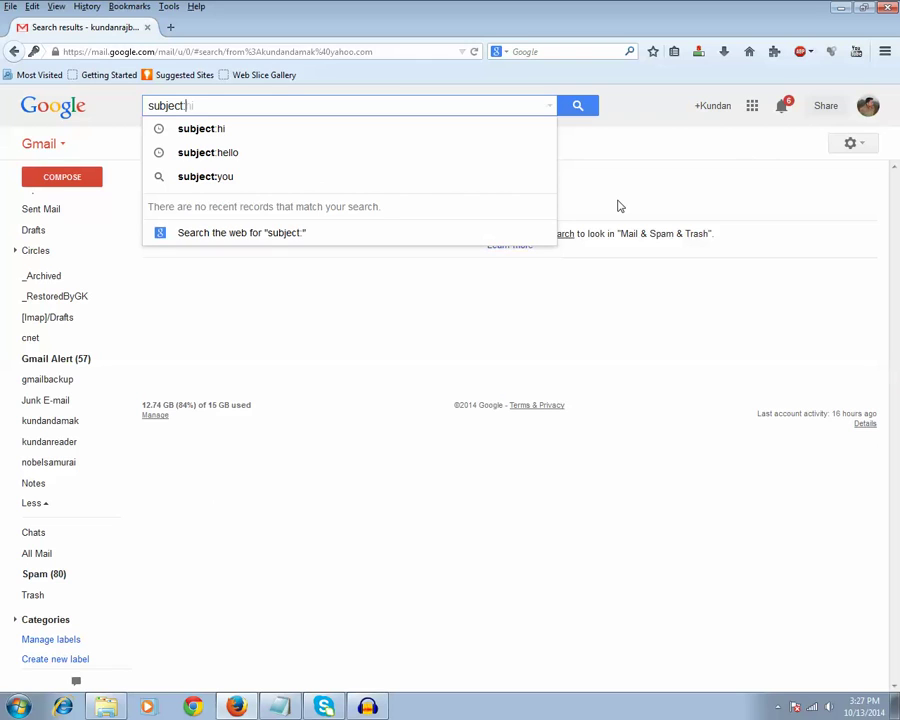
type("excel")
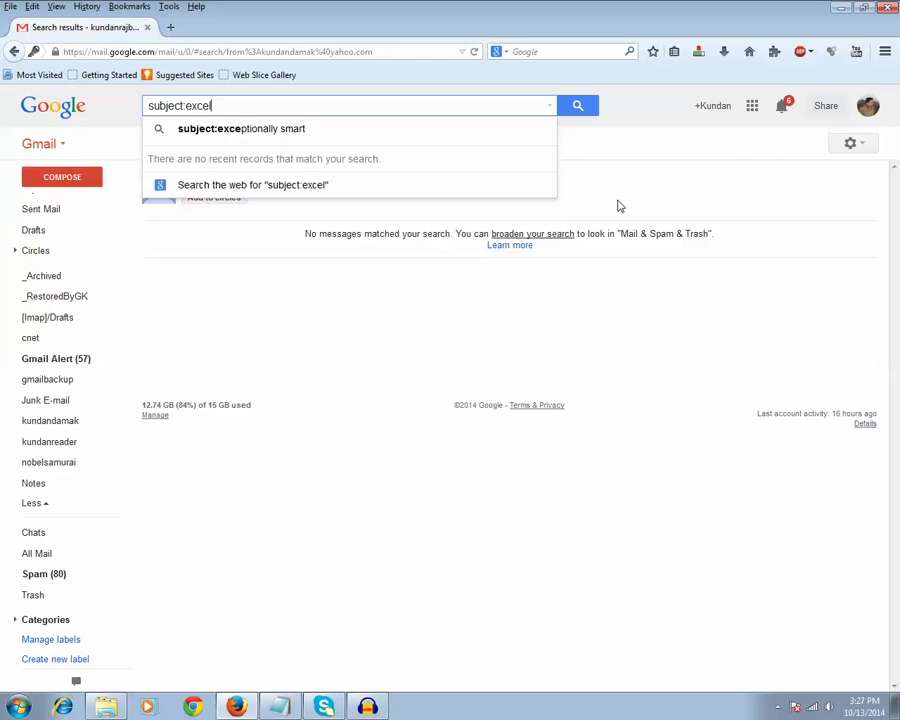
key("BackSpace")
key("BackSpace")
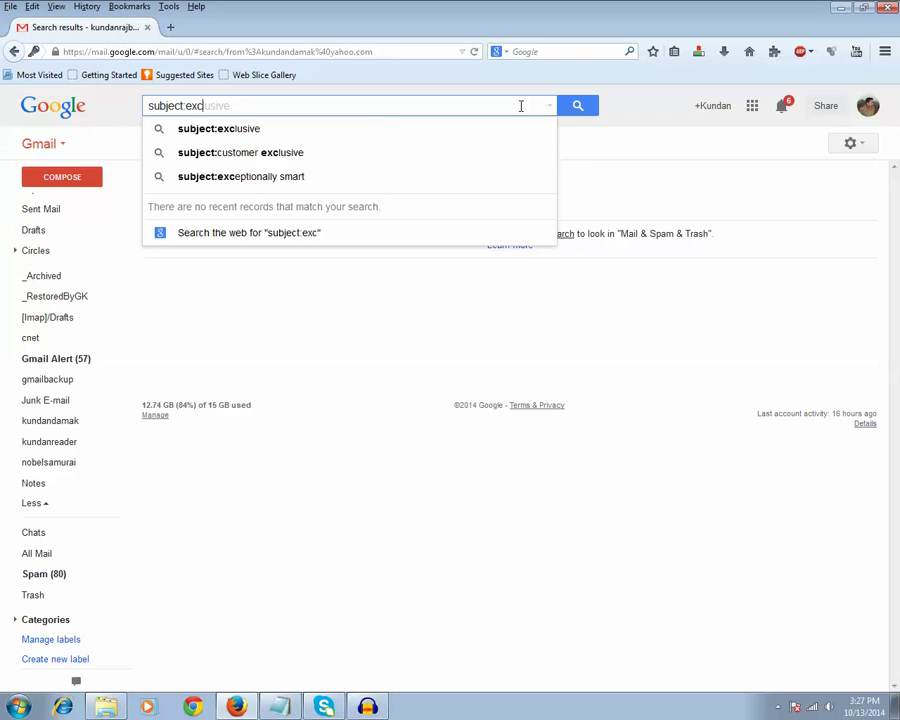
key("BackSpace")
key("BackSpace")
key("BackSpace")
type("hello")
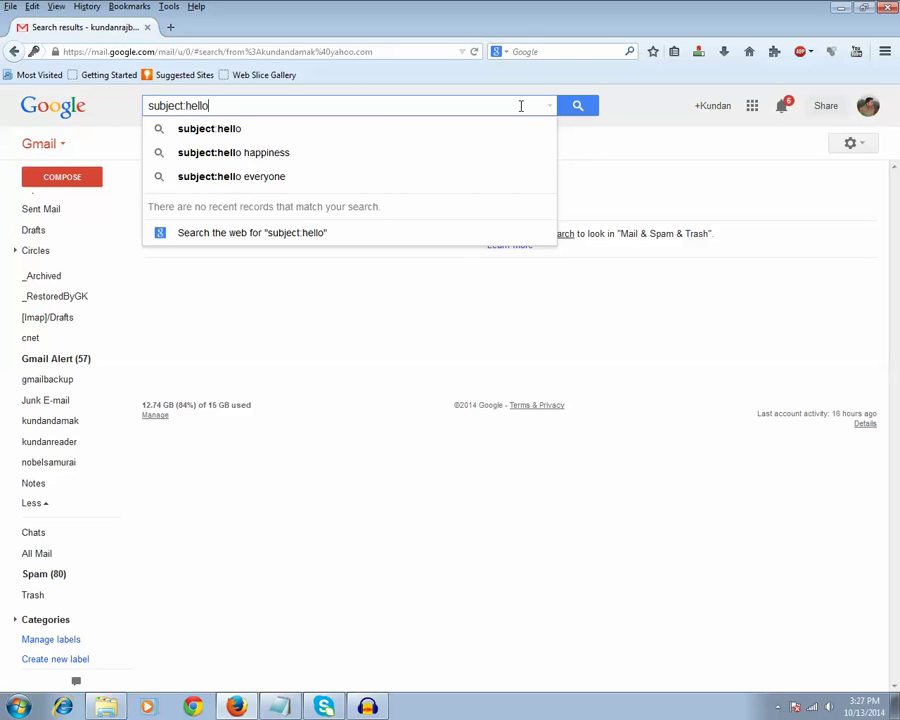
left_click(577, 105)
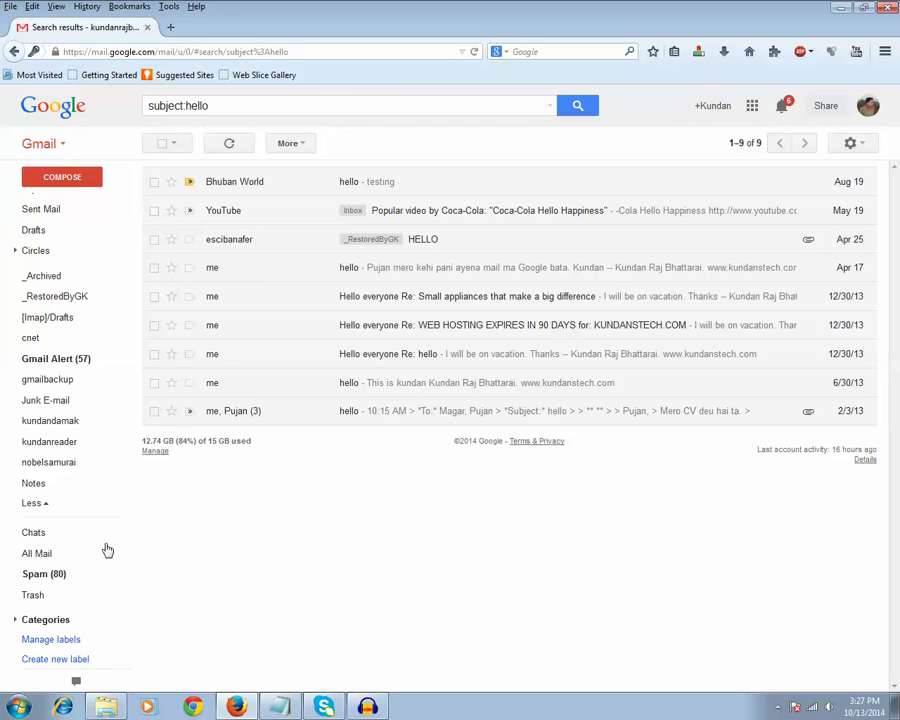
left_click(38, 554)
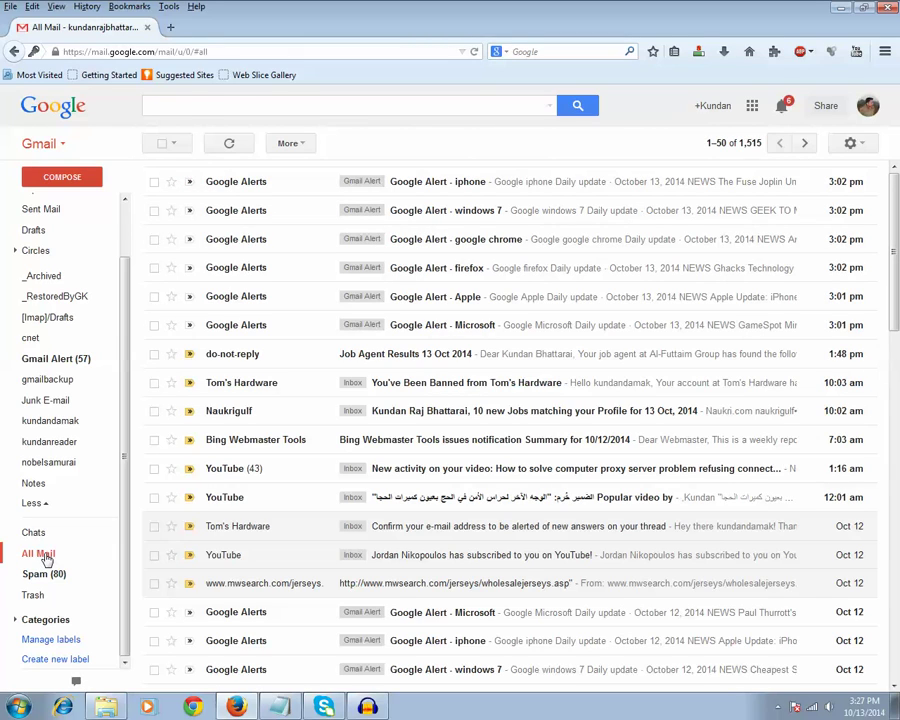
left_click(210, 104)
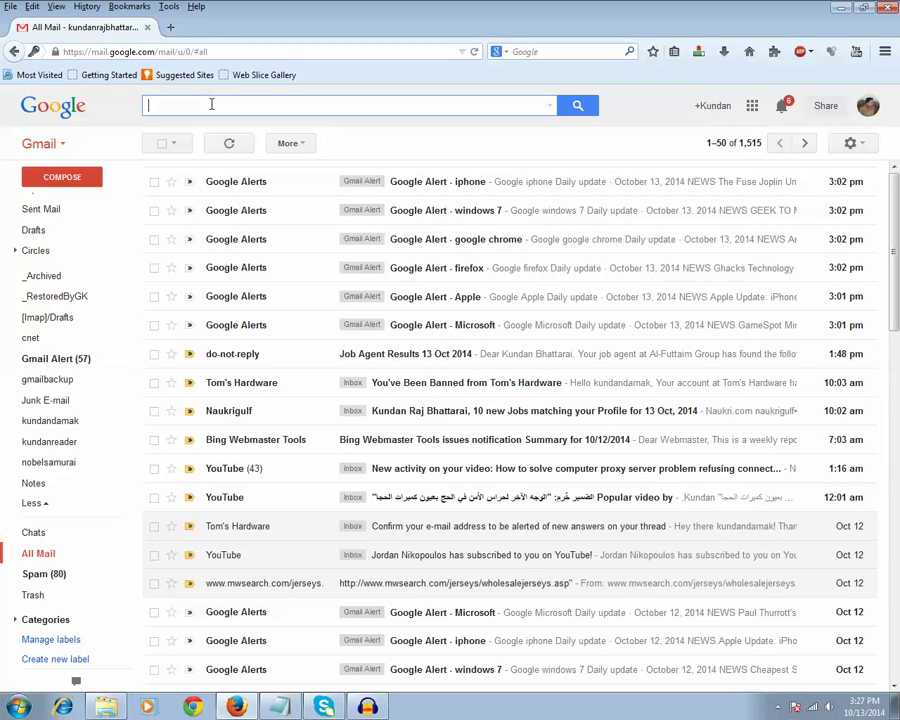